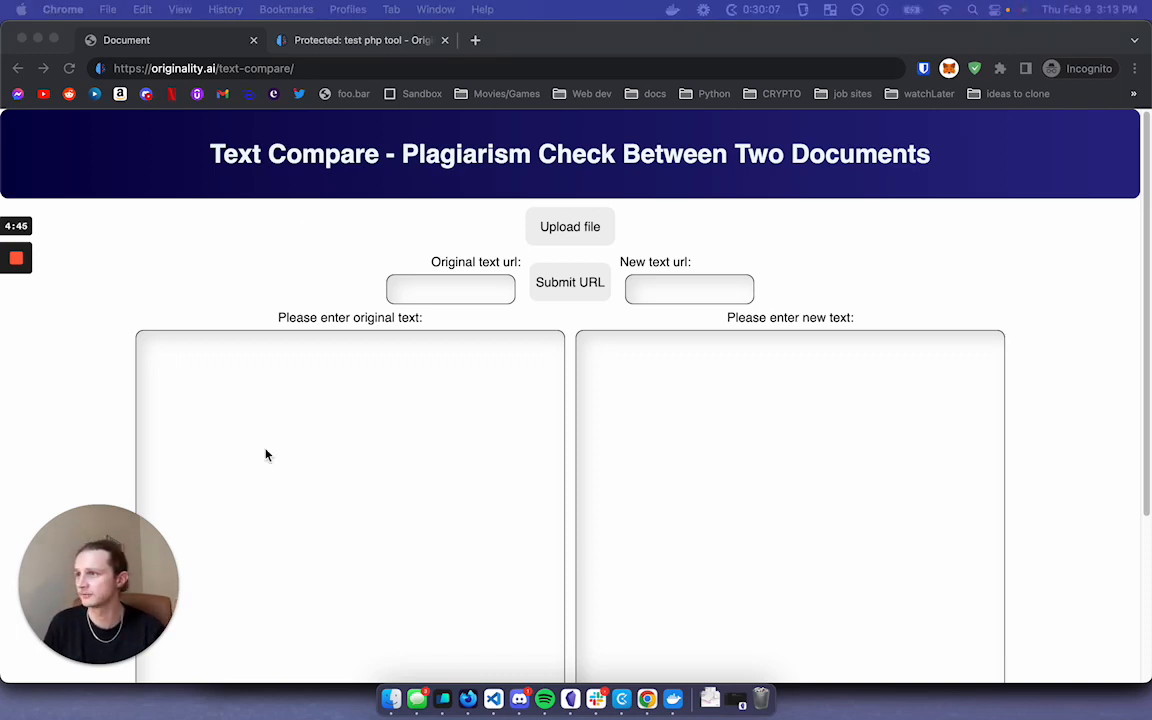
- Select the original-text URL field to enter the Originality.ai blog post address
left_click(439, 291)
- Paste the Originality.ai post URL as original and the Scribbr self-plagiarism URL as new, then submit both
key("super+v")
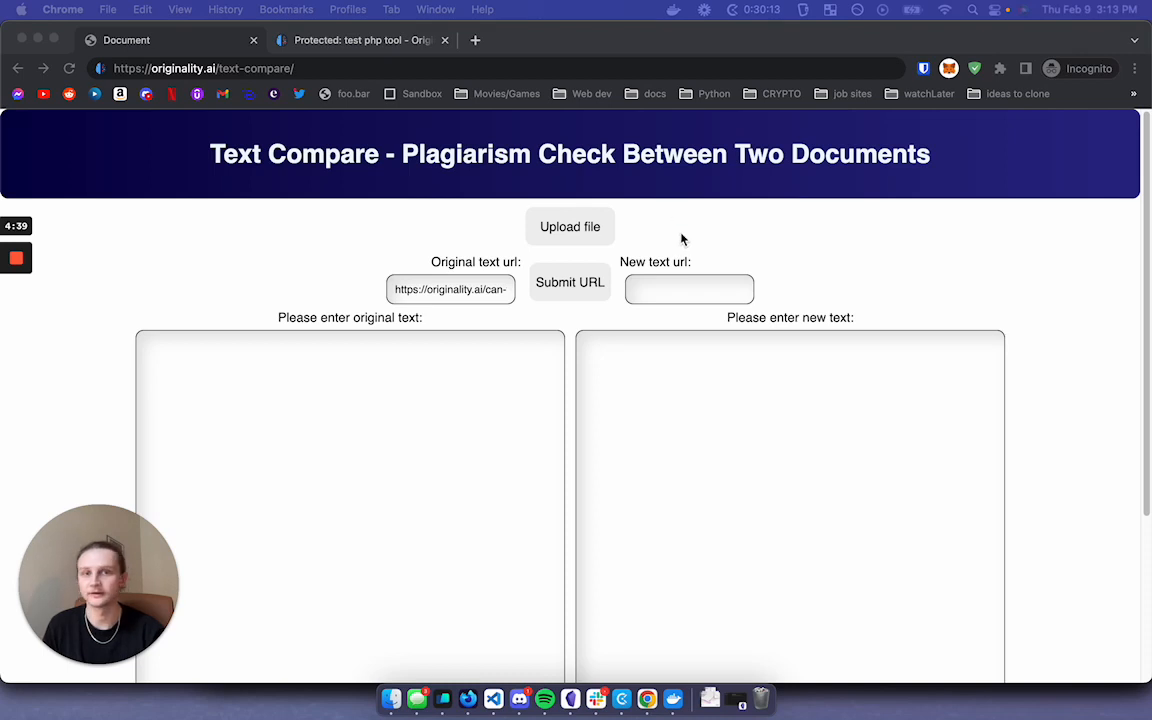
left_click(694, 289)
key("super+v")
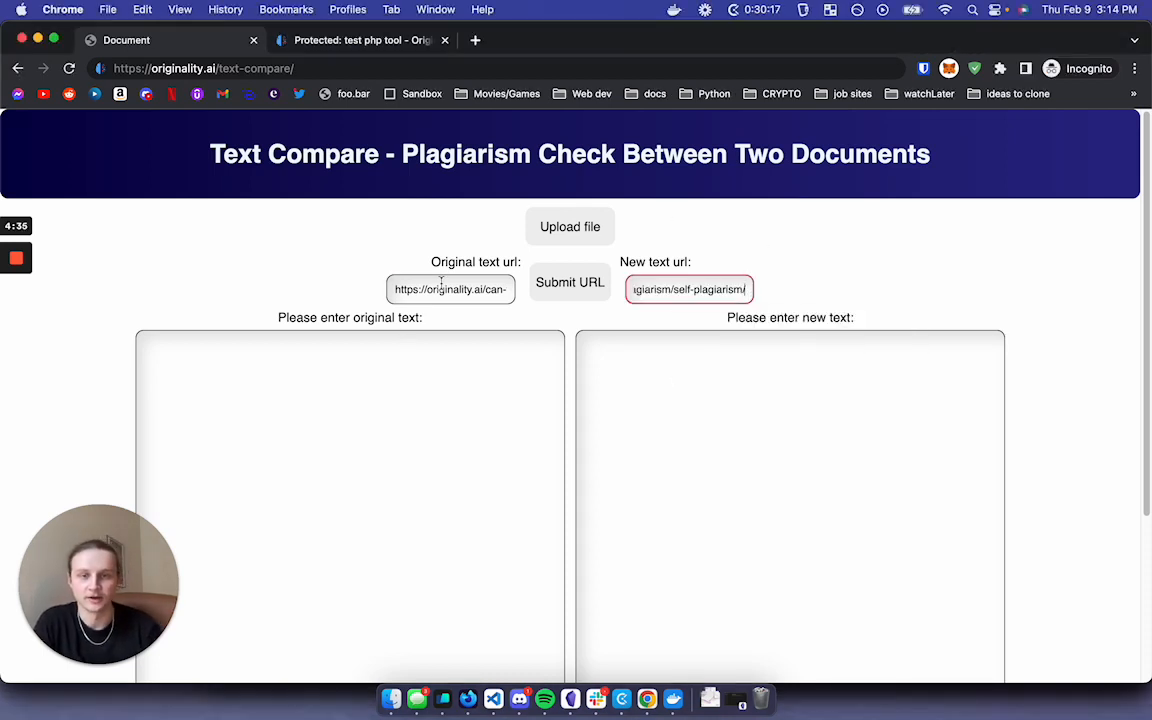
left_click(560, 290)
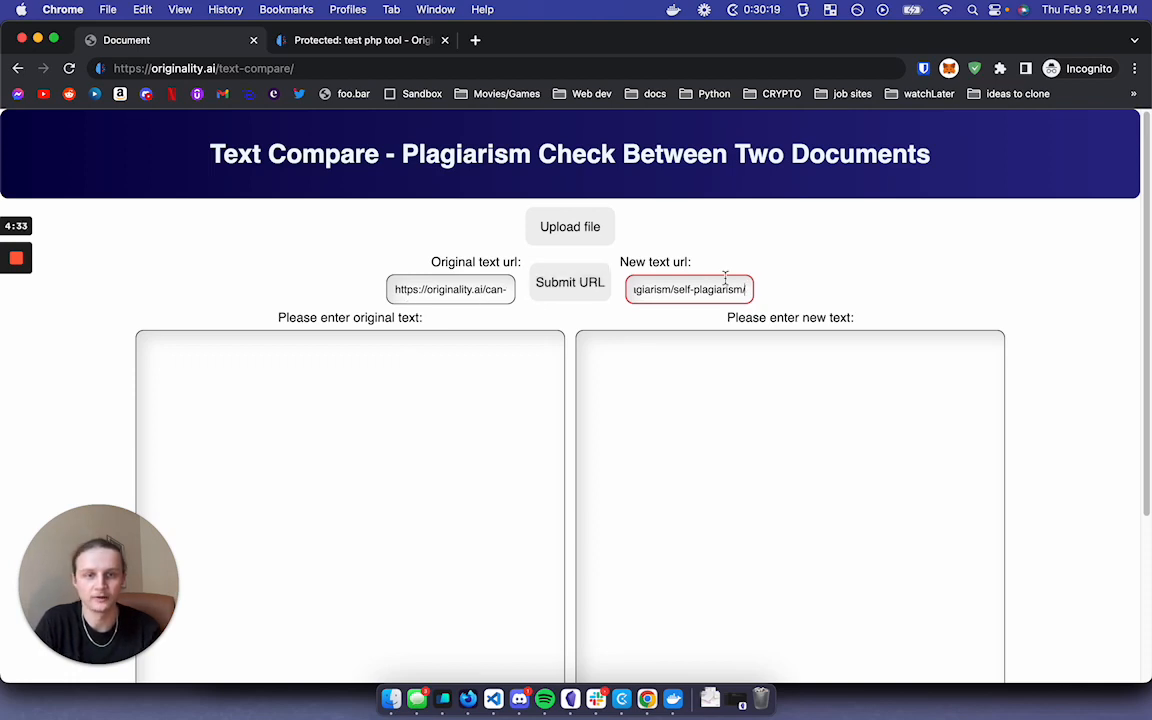
- Fetch both articles' text from their URLs and compare them, then switch to file upload
left_click(568, 290)
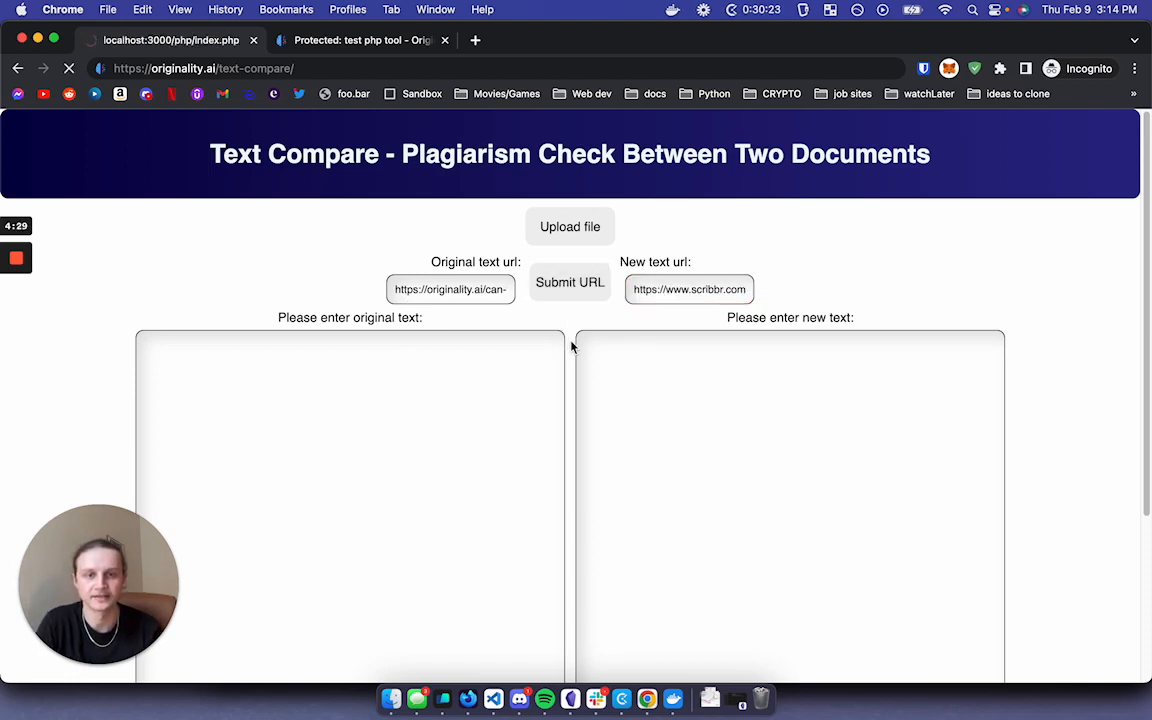
scroll(573, 346, "down", 4)
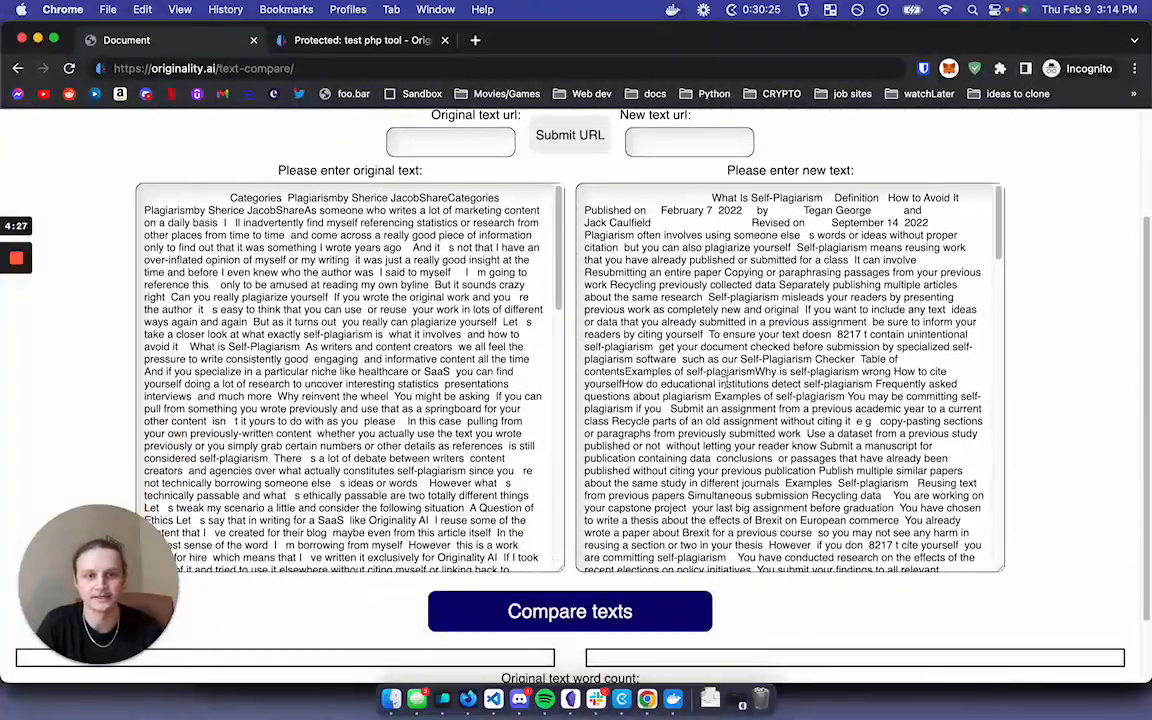
scroll(780, 350, "down", 5)
scroll(780, 350, "down", 5)
scroll(957, 346, "down", 3)
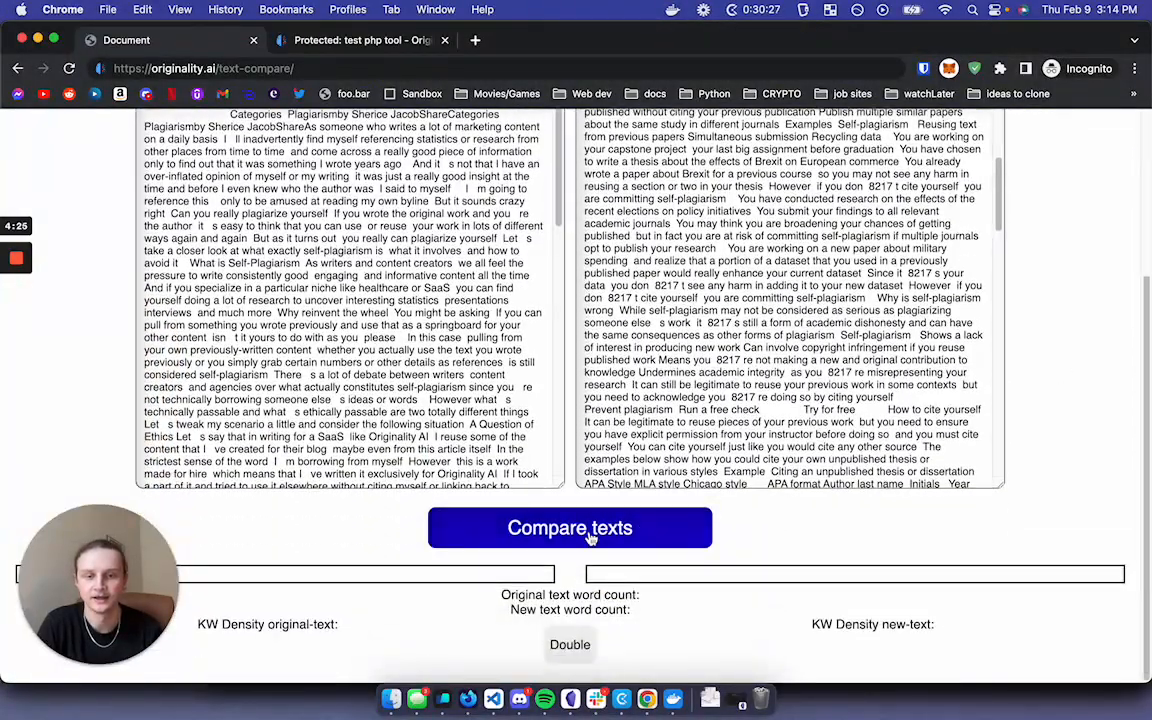
left_click(581, 533)
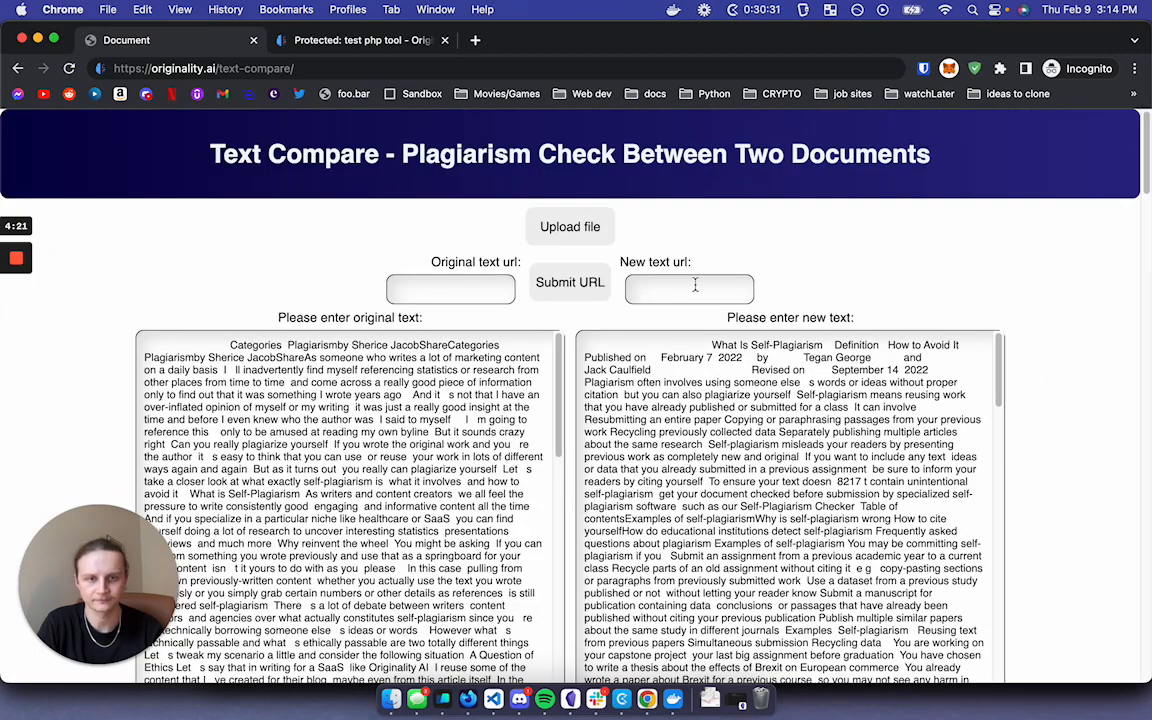
left_click(566, 232)
- Switch the input mode back to supplying web addresses
left_click(566, 232)
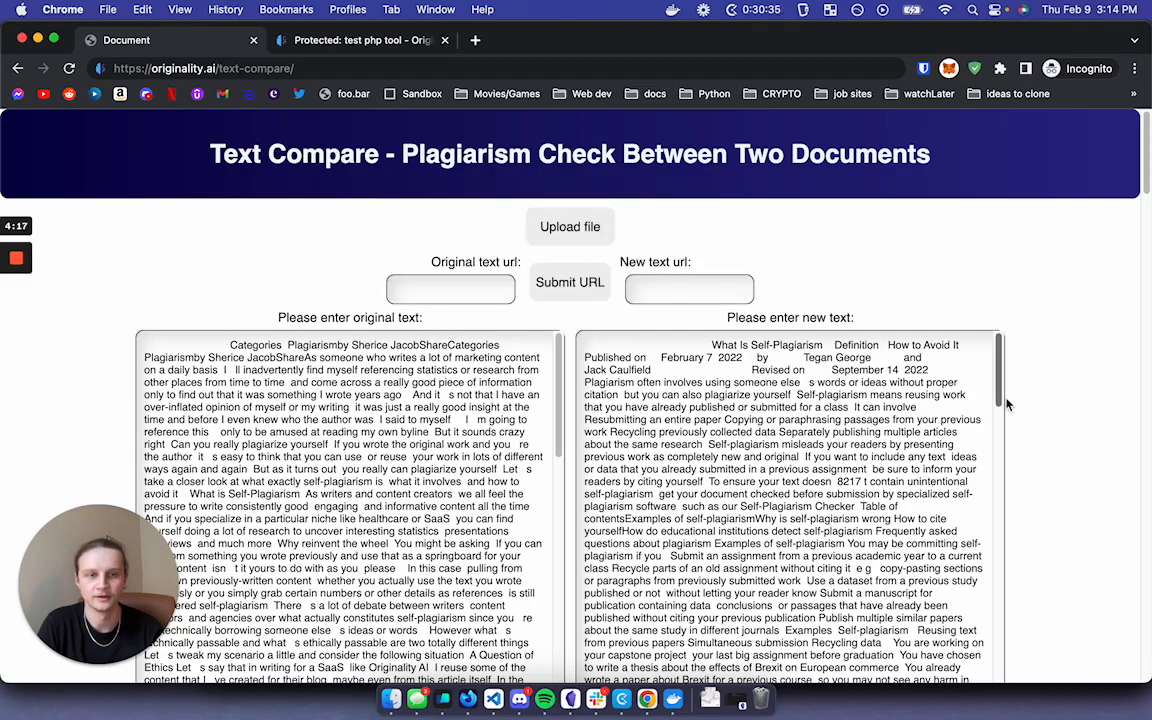
scroll(576, 400, "down", 8)
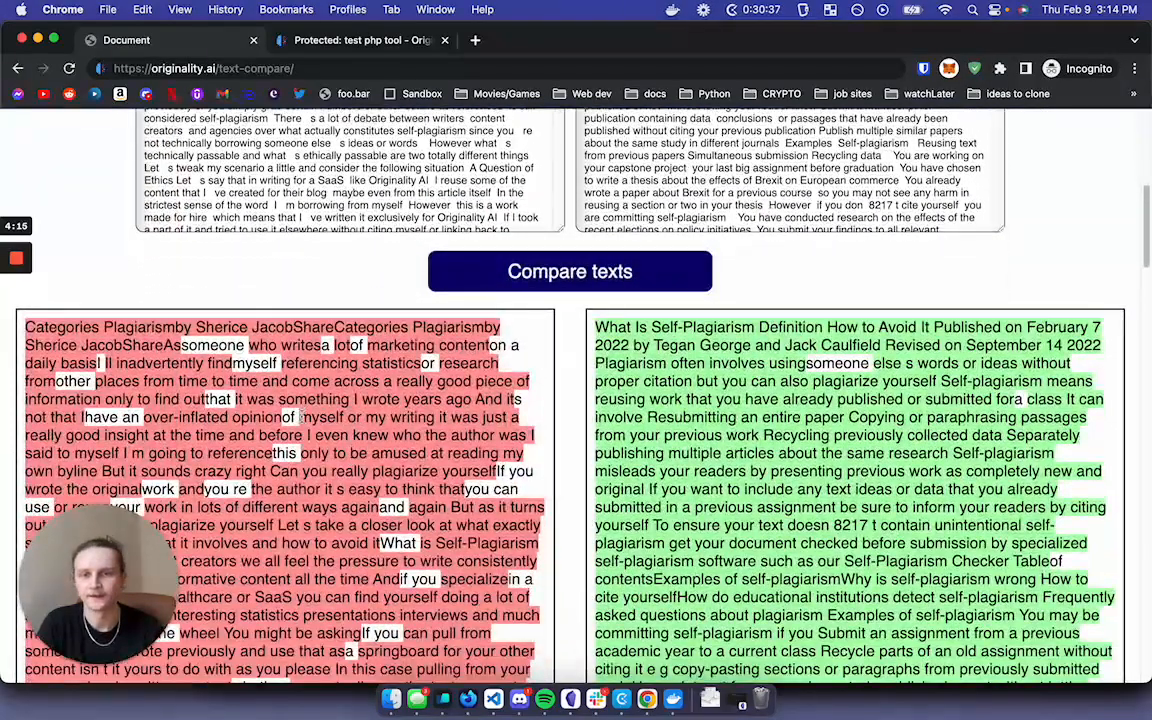
scroll(715, 382, "down", 3)
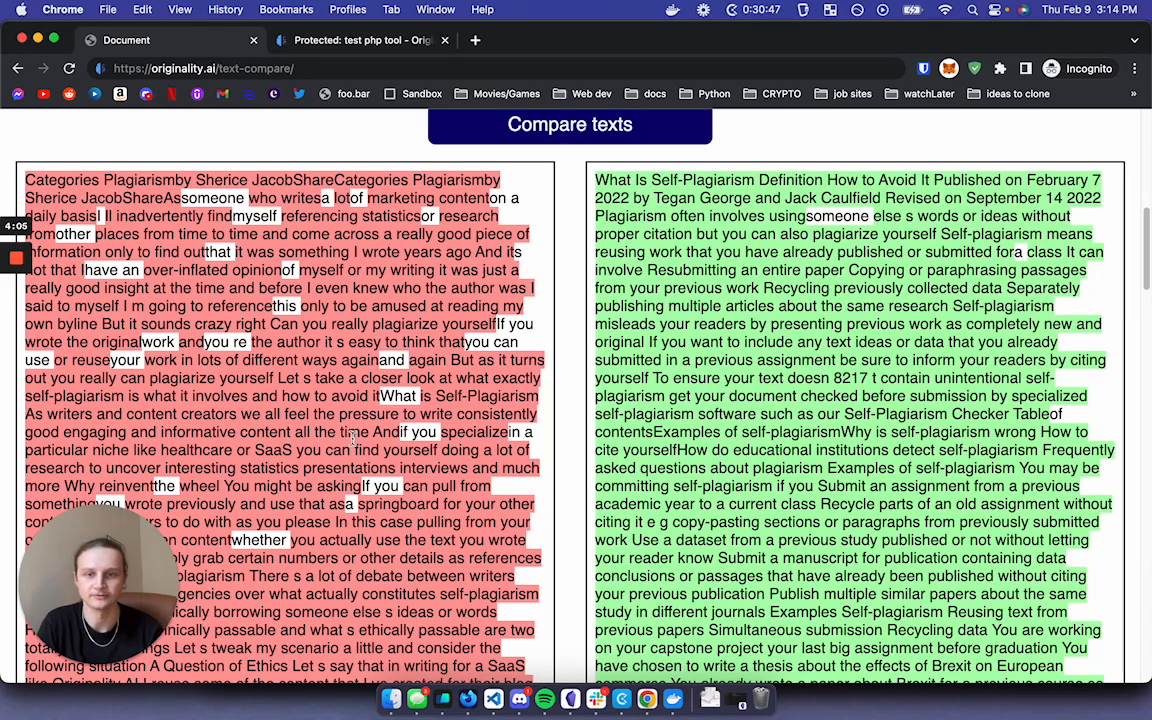
scroll(586, 450, "down", 2)
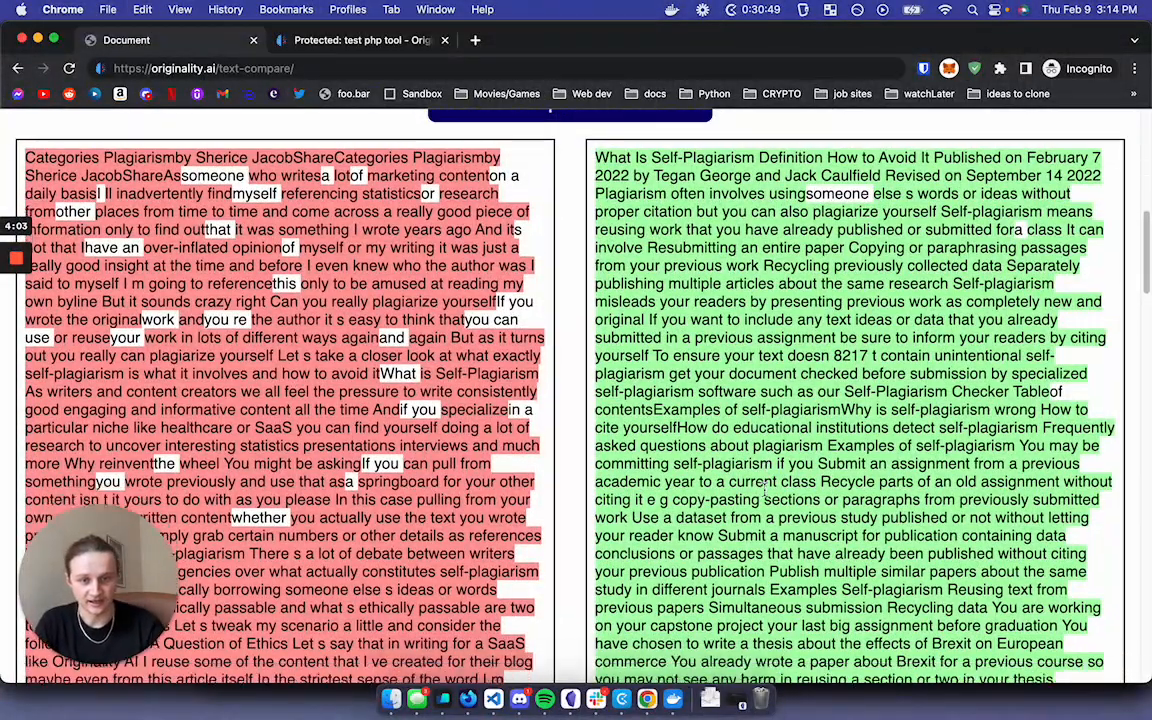
scroll(510, 478, "down", 3)
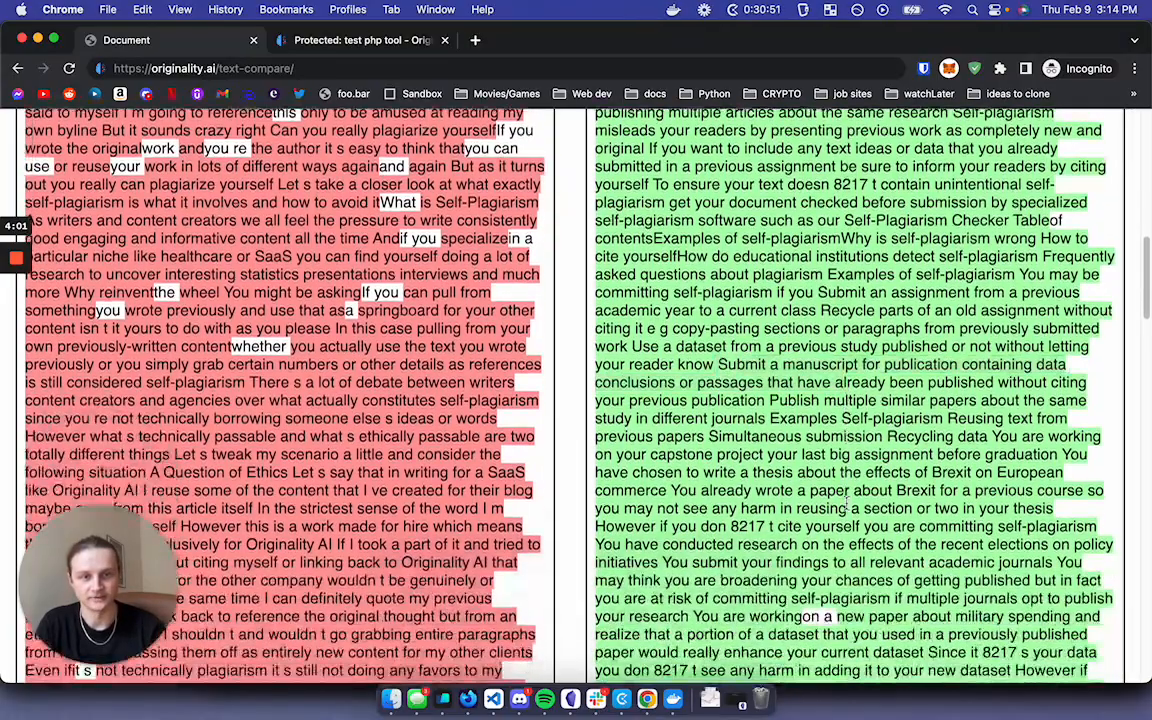
scroll(510, 478, "down", 2)
scroll(510, 478, "down", 2)
scroll(510, 478, "down", 1)
scroll(510, 478, "down", 3)
scroll(510, 478, "down", 3)
scroll(510, 478, "down", 3)
scroll(510, 478, "down", 3)
scroll(510, 478, "down", 3)
scroll(510, 478, "down", 3)
scroll(510, 478, "down", 3)
scroll(568, 482, "down", 3)
scroll(568, 482, "down", 5)
scroll(568, 482, "down", 2)
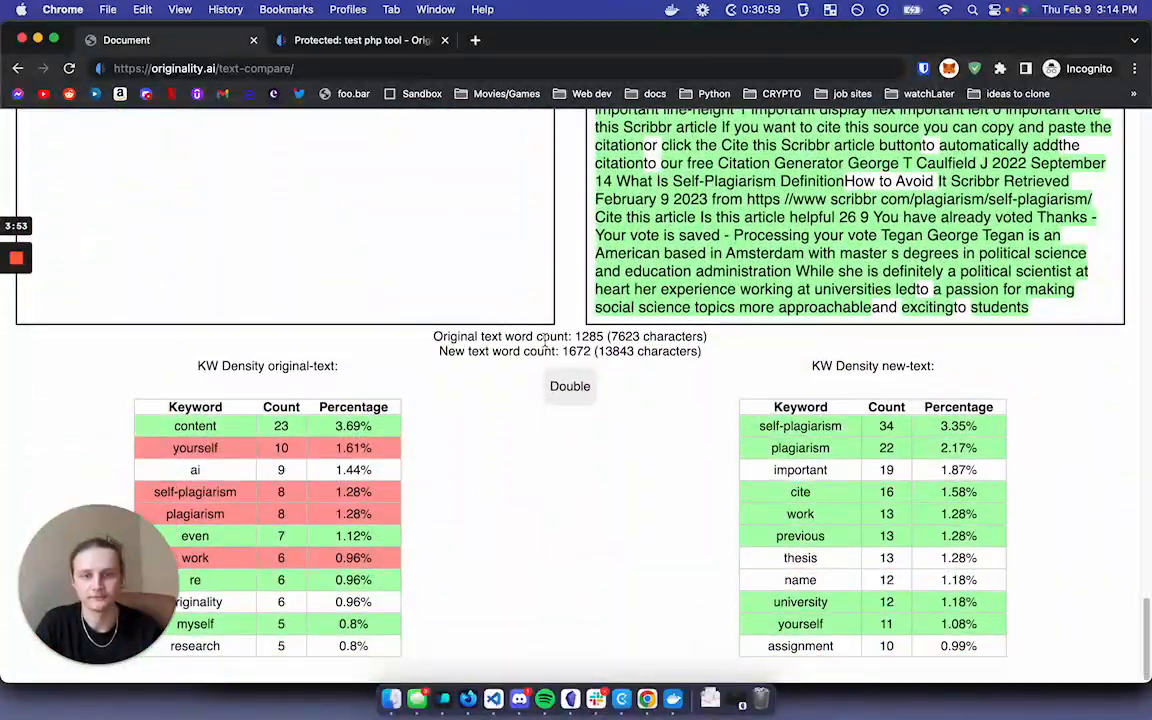
left_click_drag(576, 336, 640, 337)
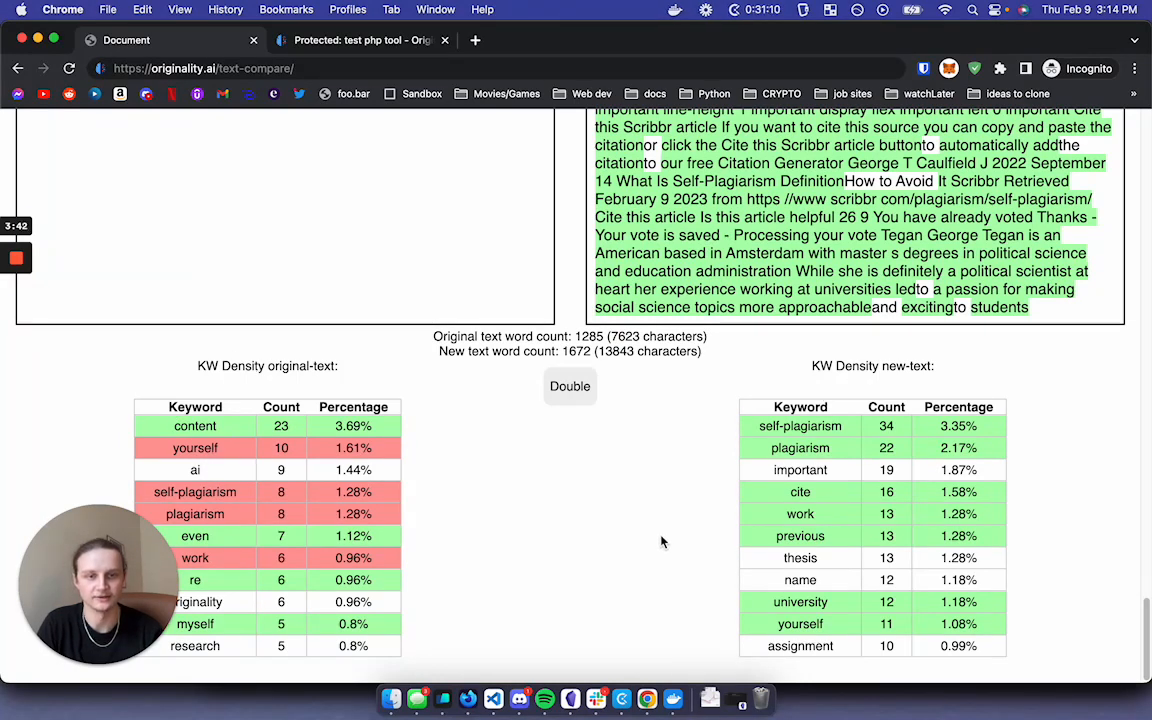
left_click_drag(845, 427, 762, 427)
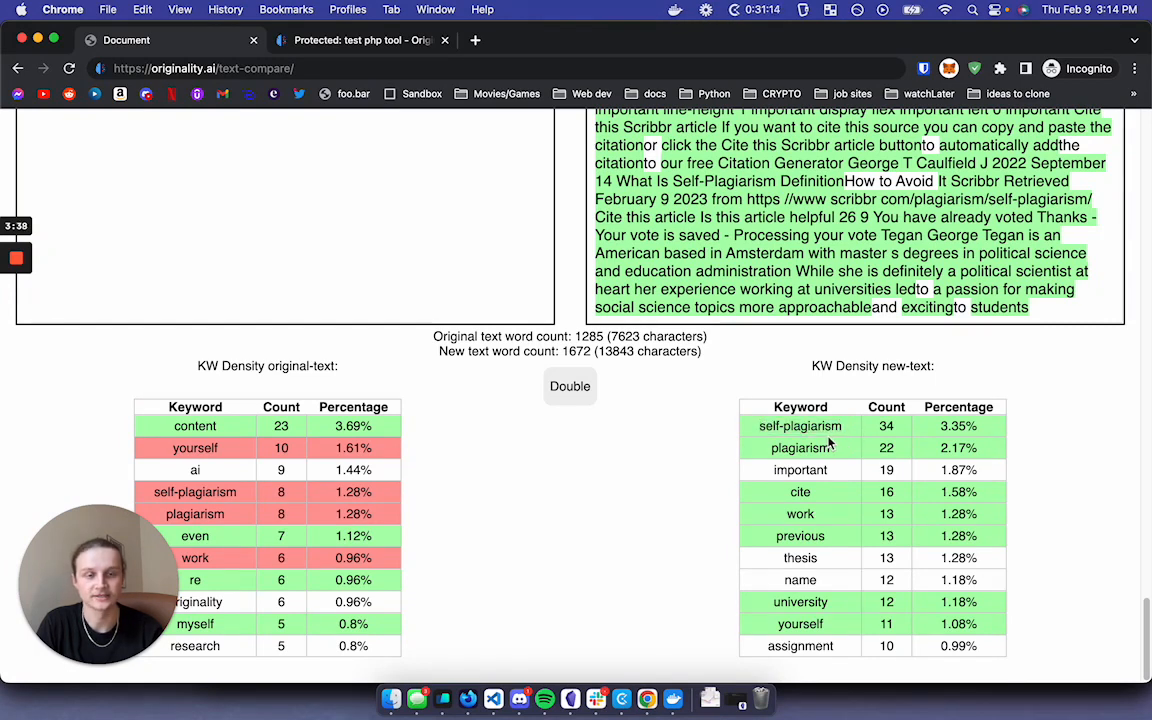
left_click(308, 497)
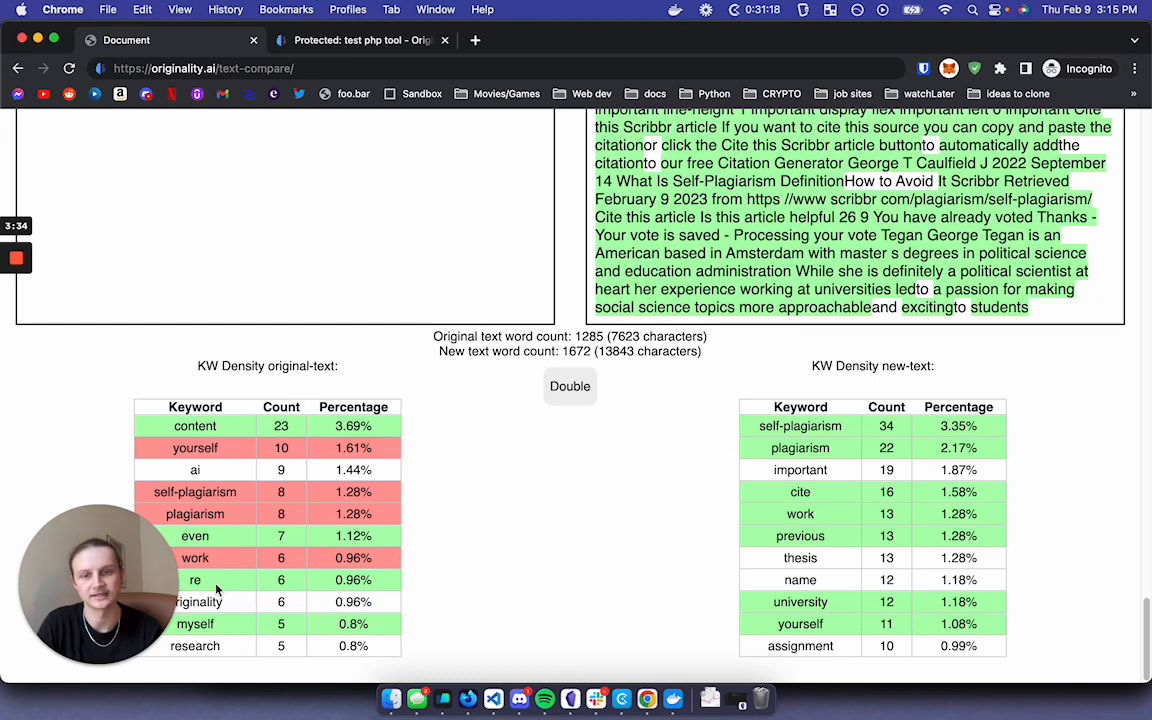
- Show two-word phrases in both keyword density tables and briefly highlight 'plagiarize yourself'
left_click(570, 386)
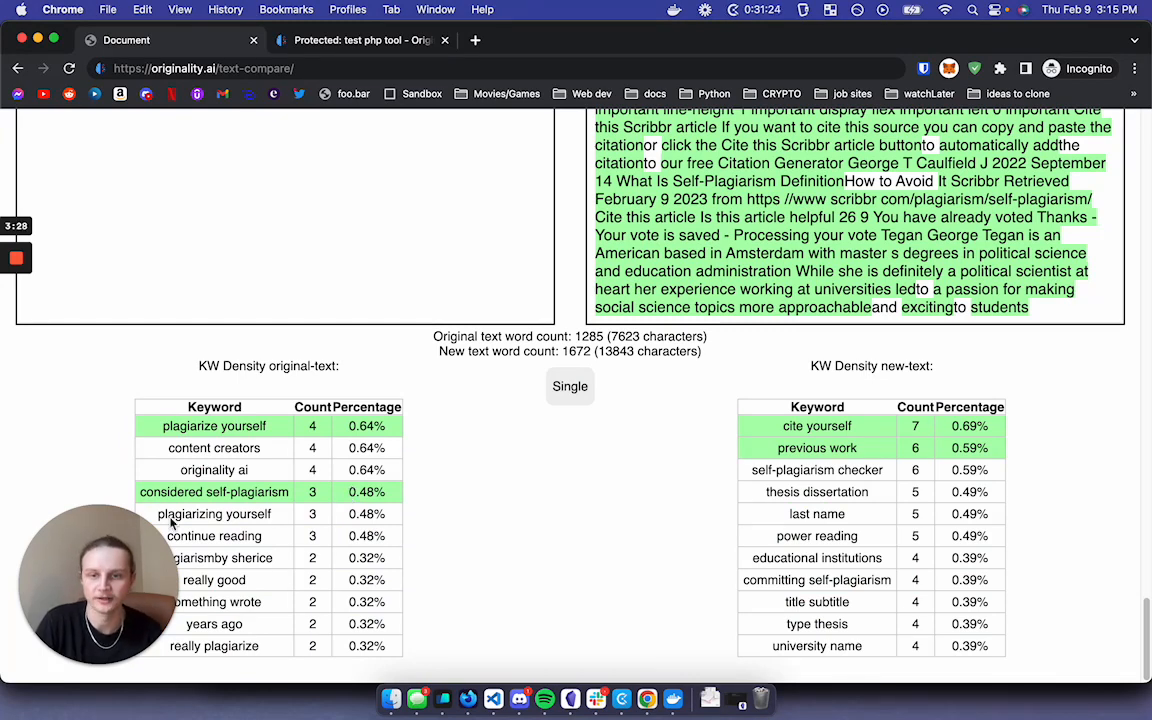
left_click_drag(267, 426, 199, 426)
left_click(180, 385)
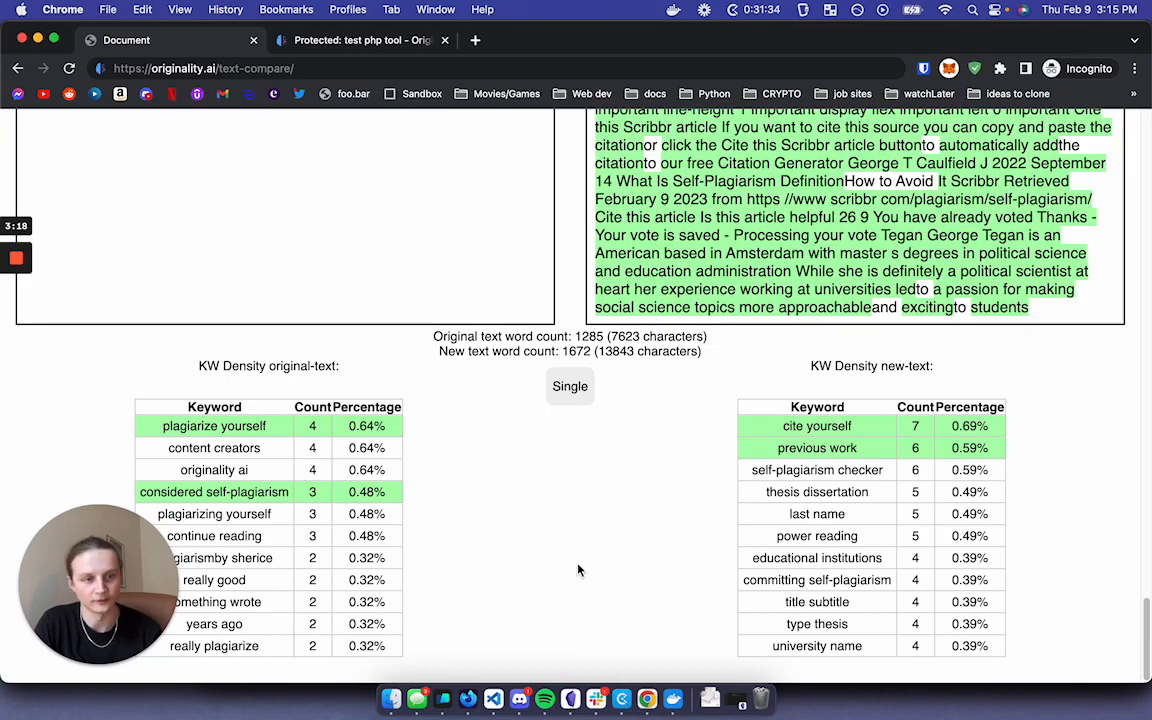
scroll(578, 570, "up", 4)
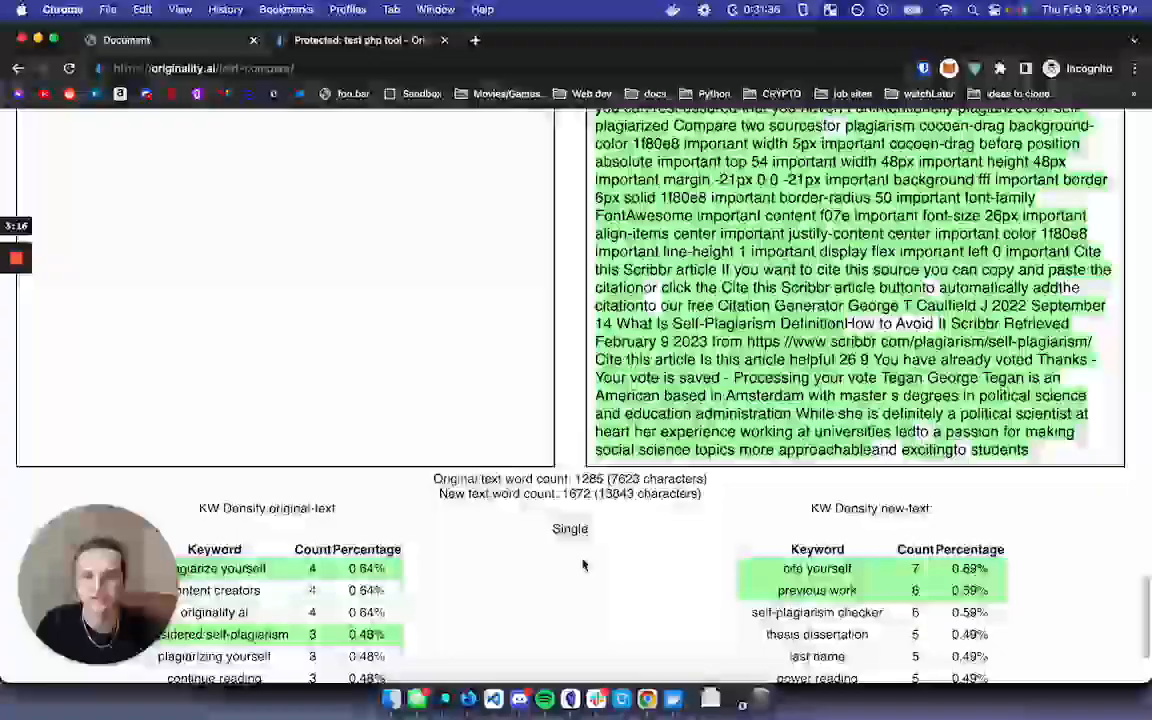
scroll(584, 565, "down", 4)
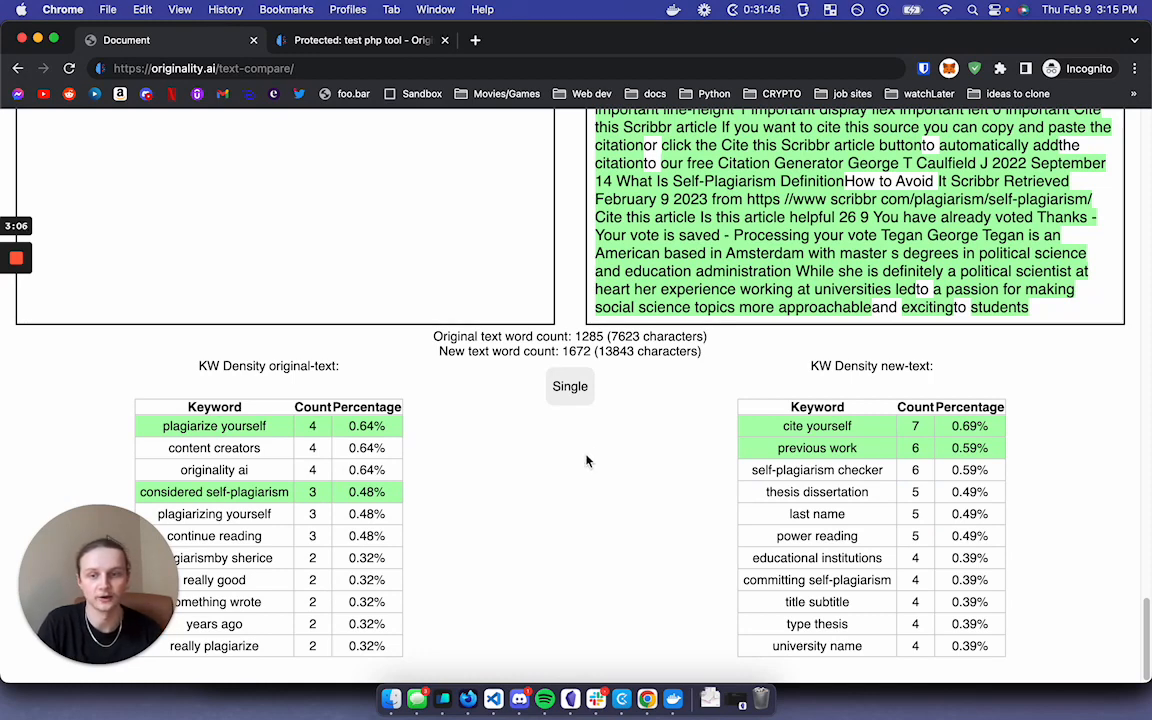
scroll(587, 459, "up", 10)
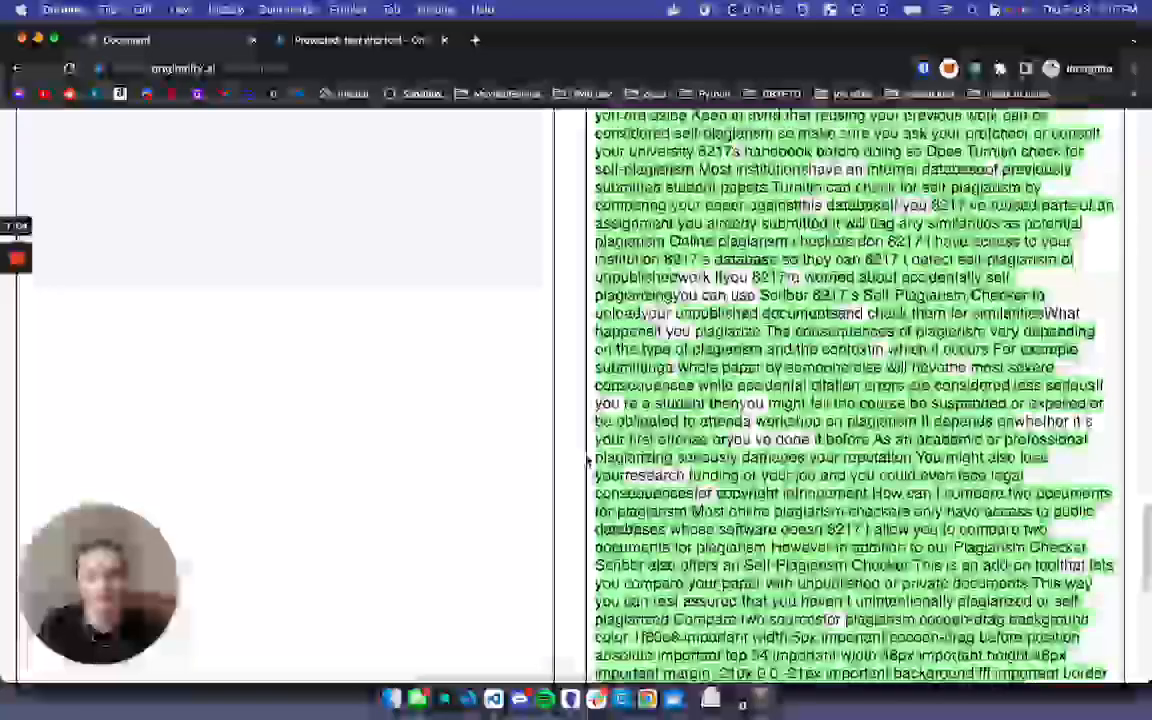
scroll(575, 441, "down", 10)
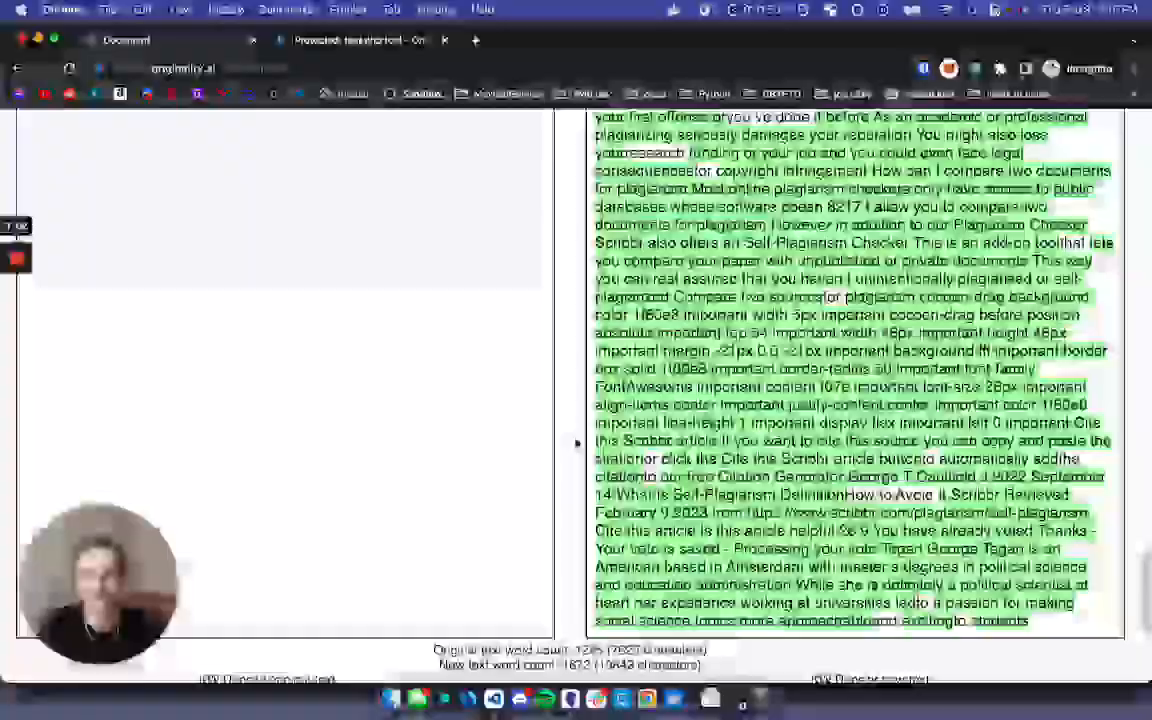